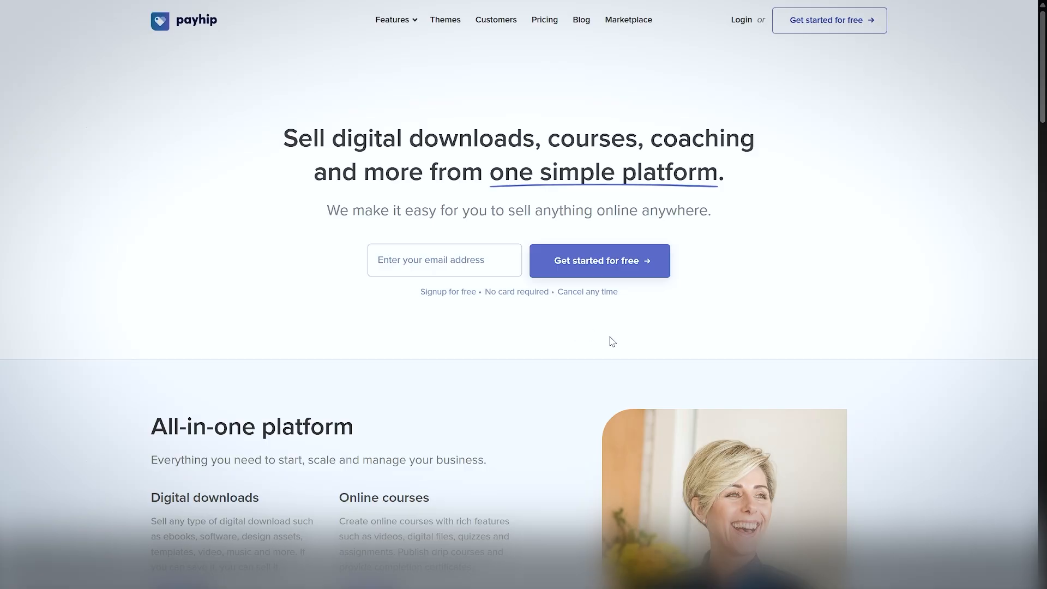
Look through the Payhip home page for the product types it supports and its store features.
scroll(606, 339, down, 1)
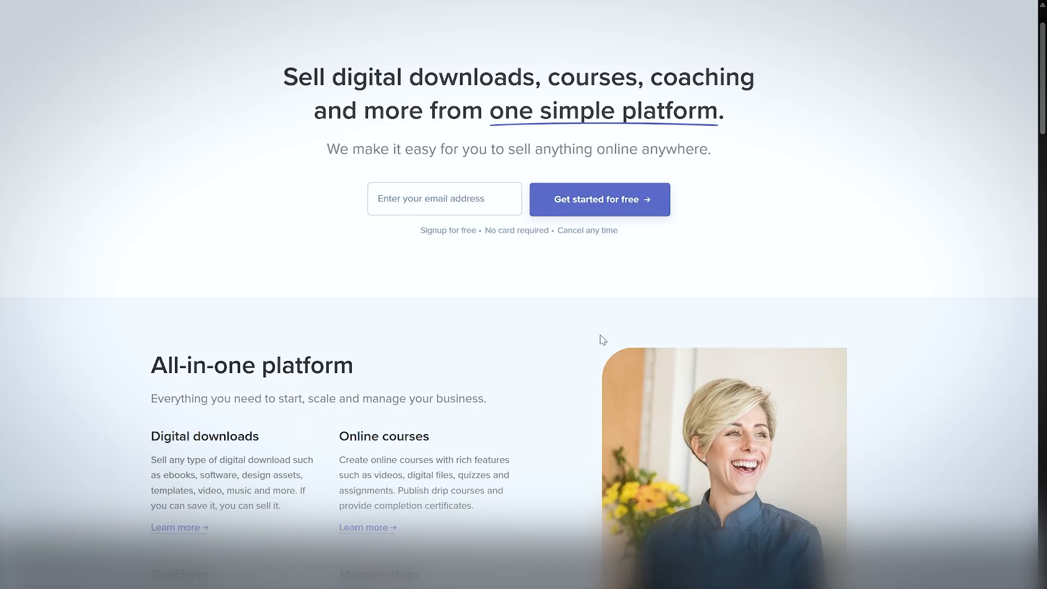
scroll(603, 340, down, 1)
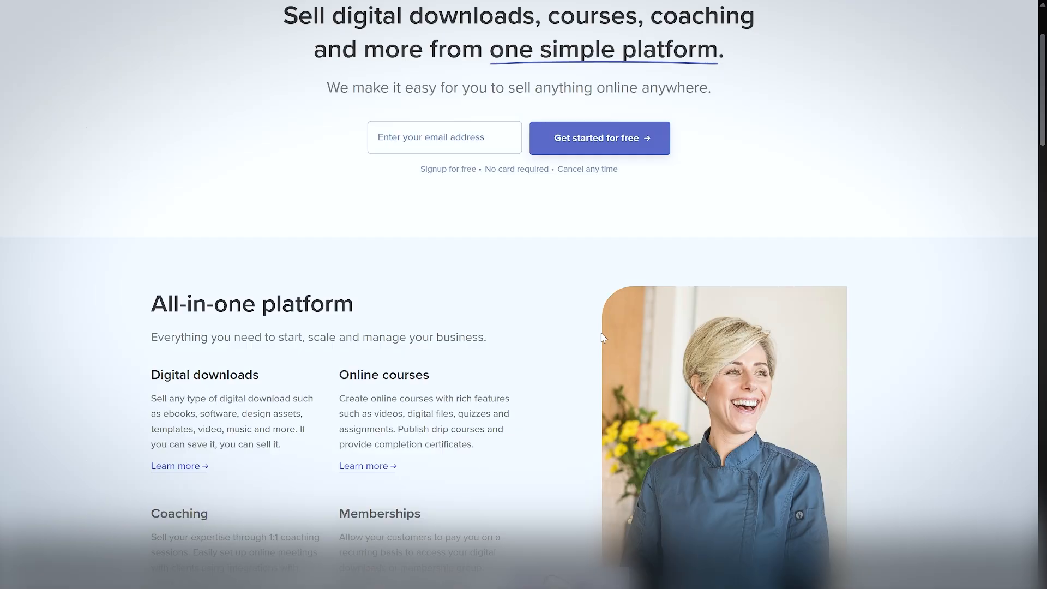
scroll(602, 337, down, 8)
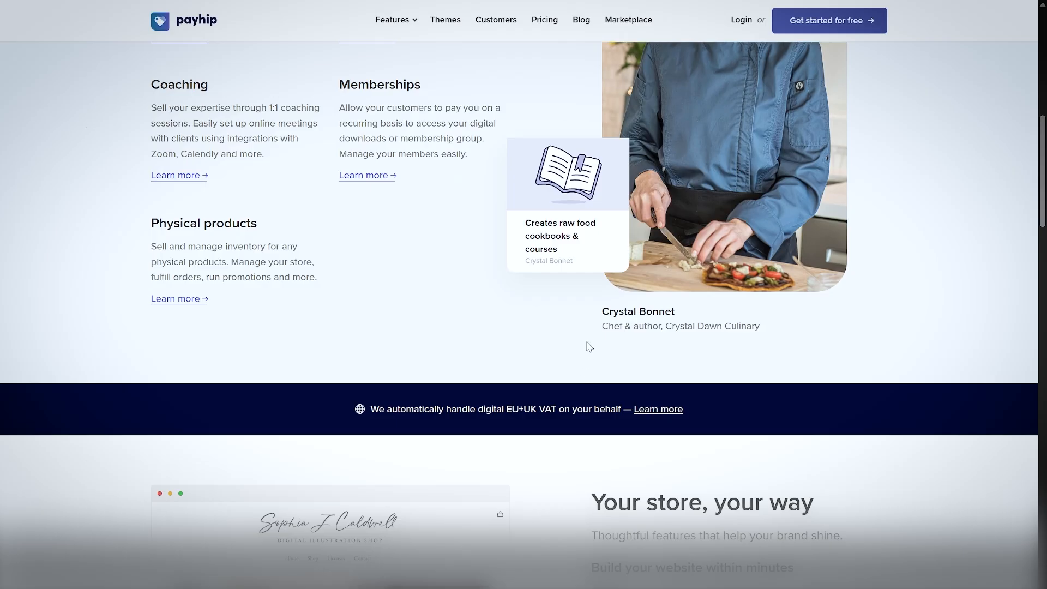
scroll(645, 303, down, 5)
scroll(557, 321, up, 16)
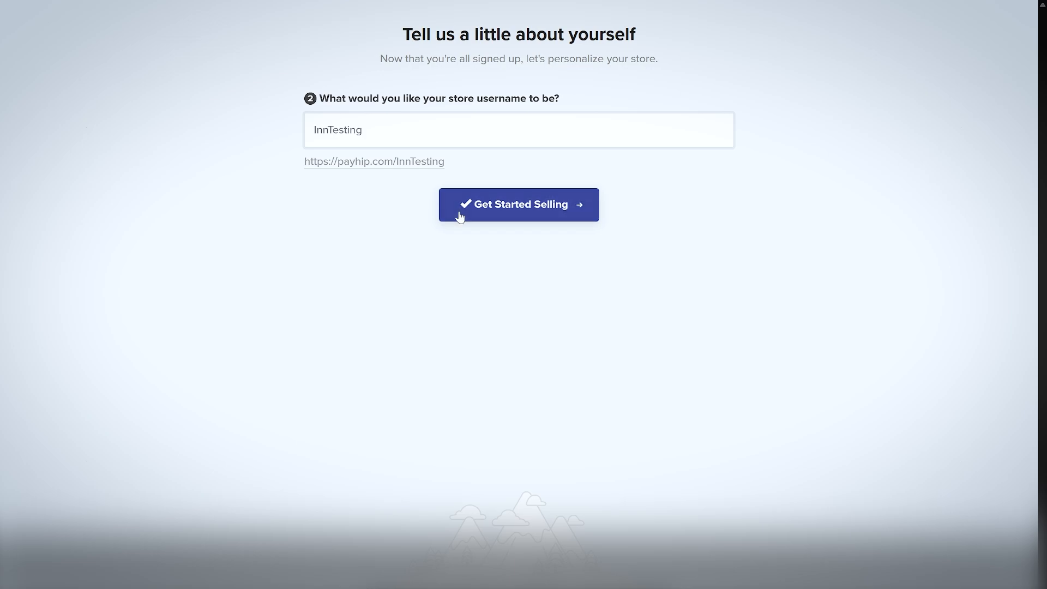
Finish the store sign-up with the entered username and start adding a first product as a digital product.
click(547, 211)
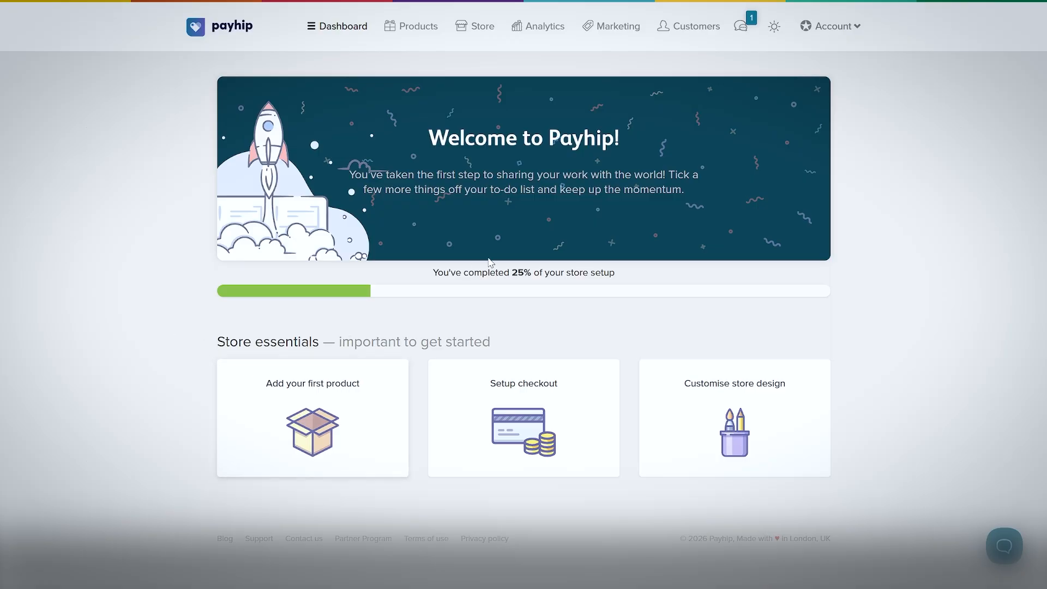
click(323, 384)
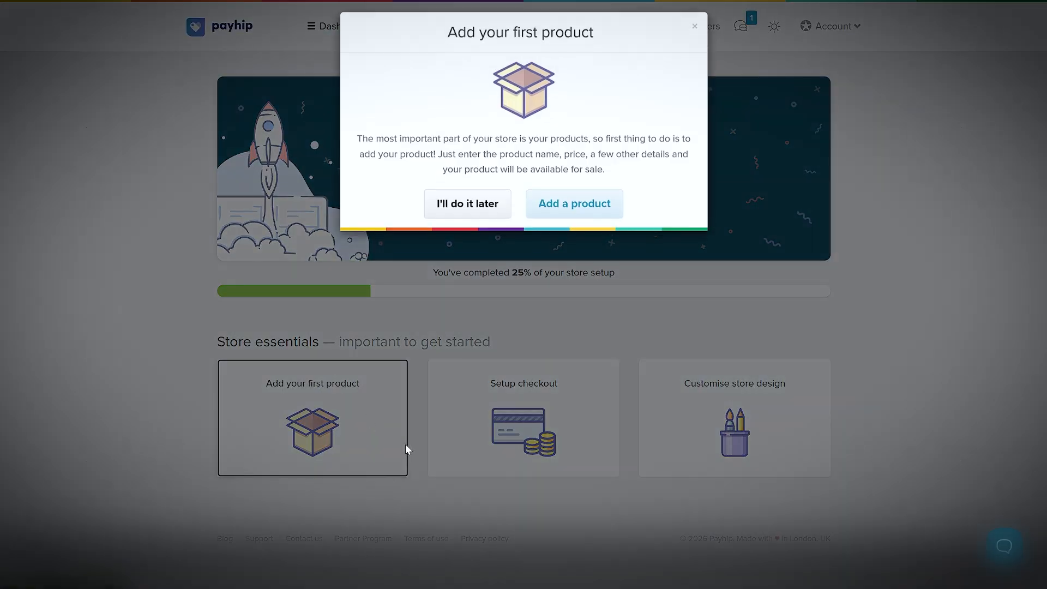
click(565, 213)
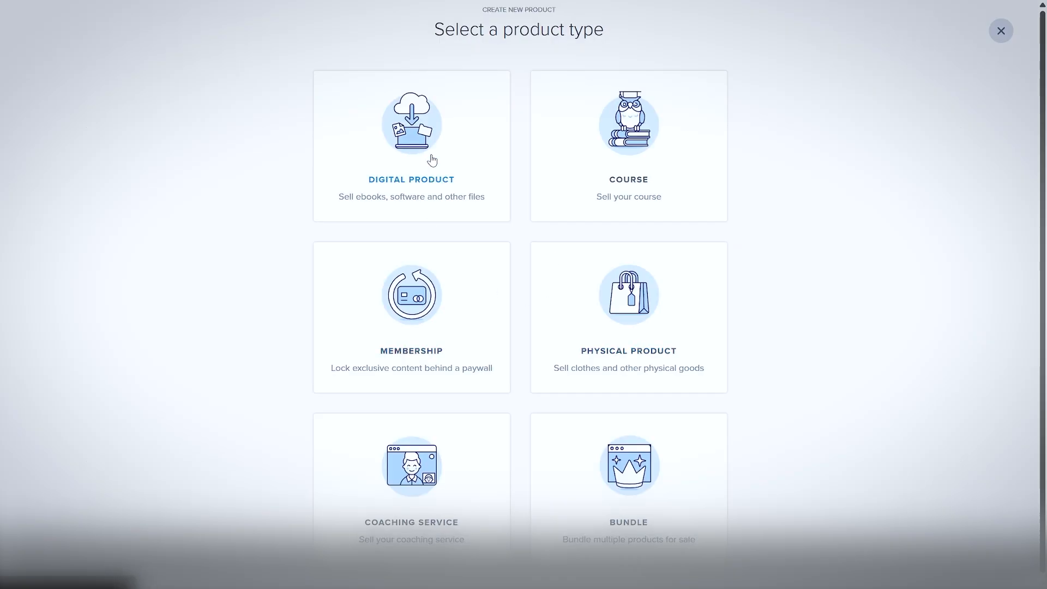
click(453, 195)
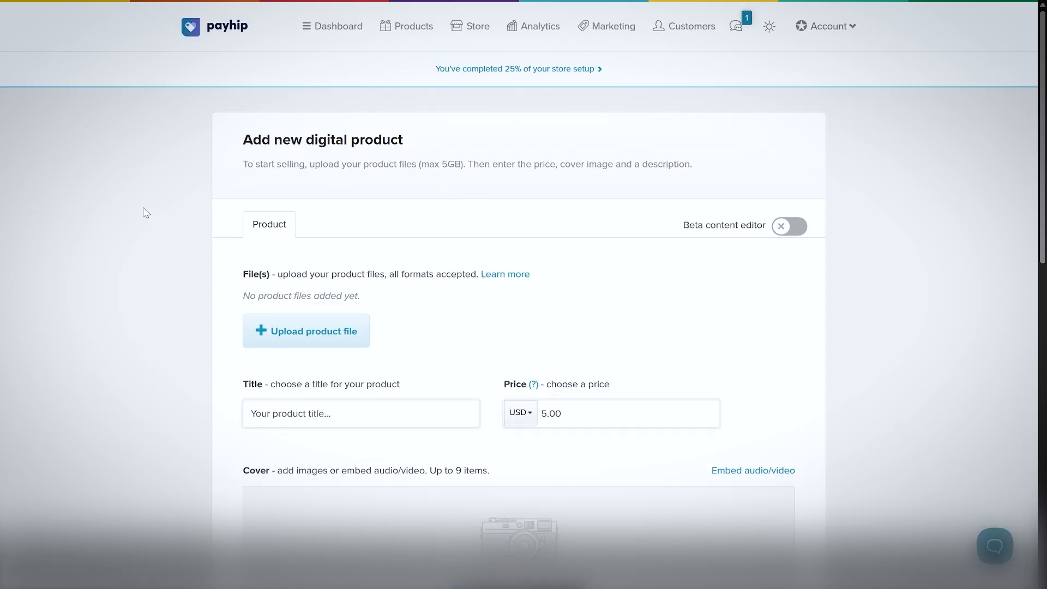
Review the digital product form from files, title and price to description and visibility, and expand its advanced options.
scroll(456, 272, down, 1)
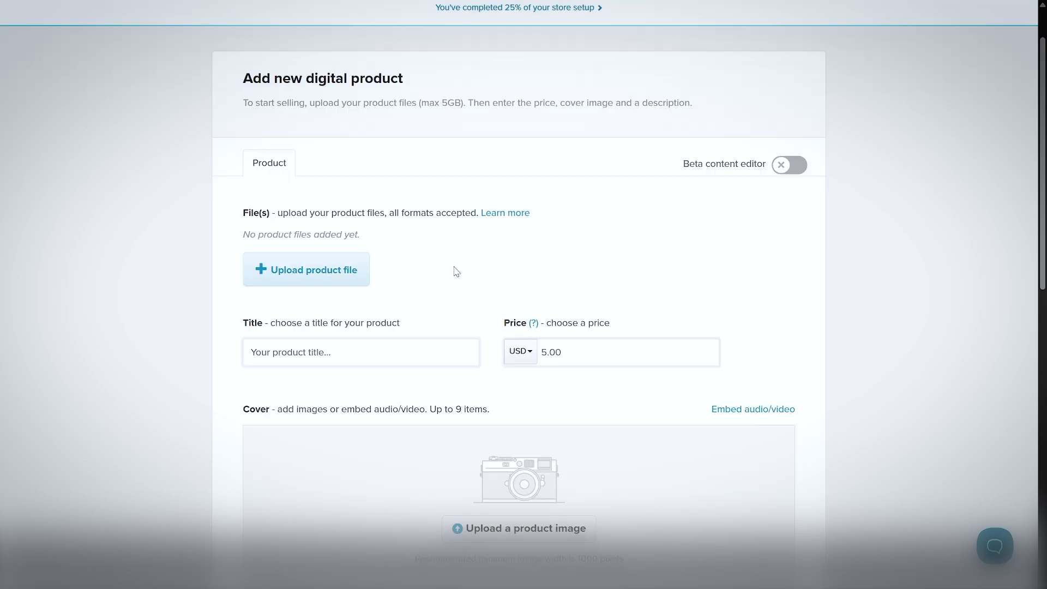
scroll(456, 271, down, 2)
click(432, 227)
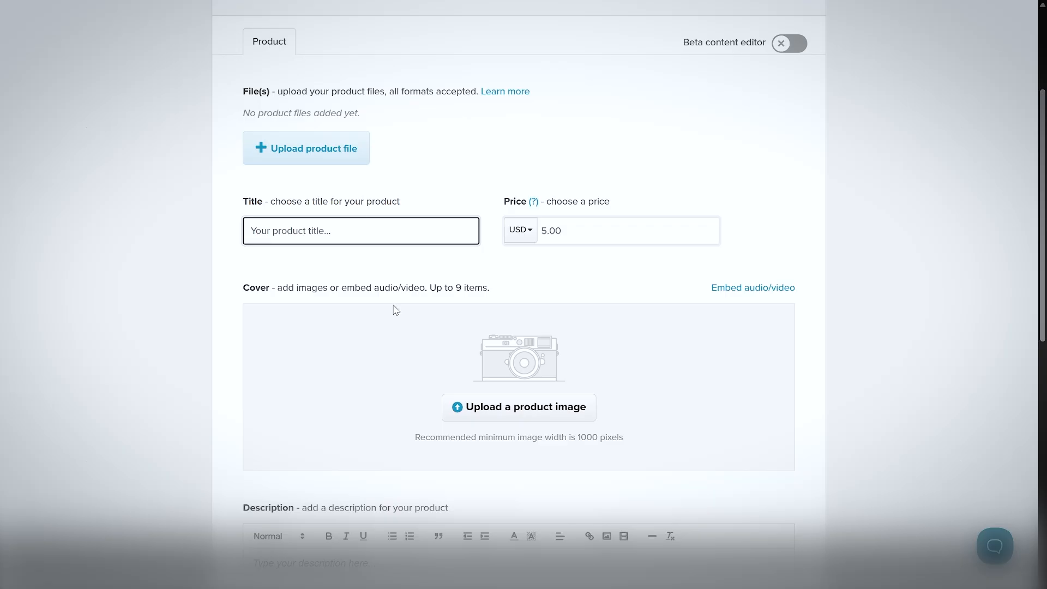
scroll(396, 304, down, 6)
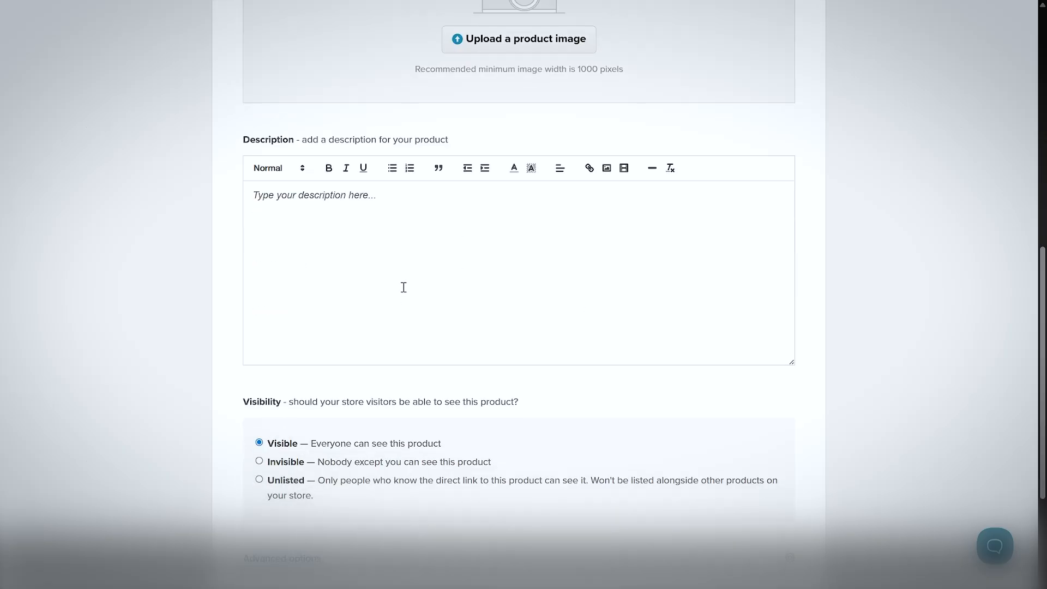
scroll(409, 278, down, 3)
click(270, 376)
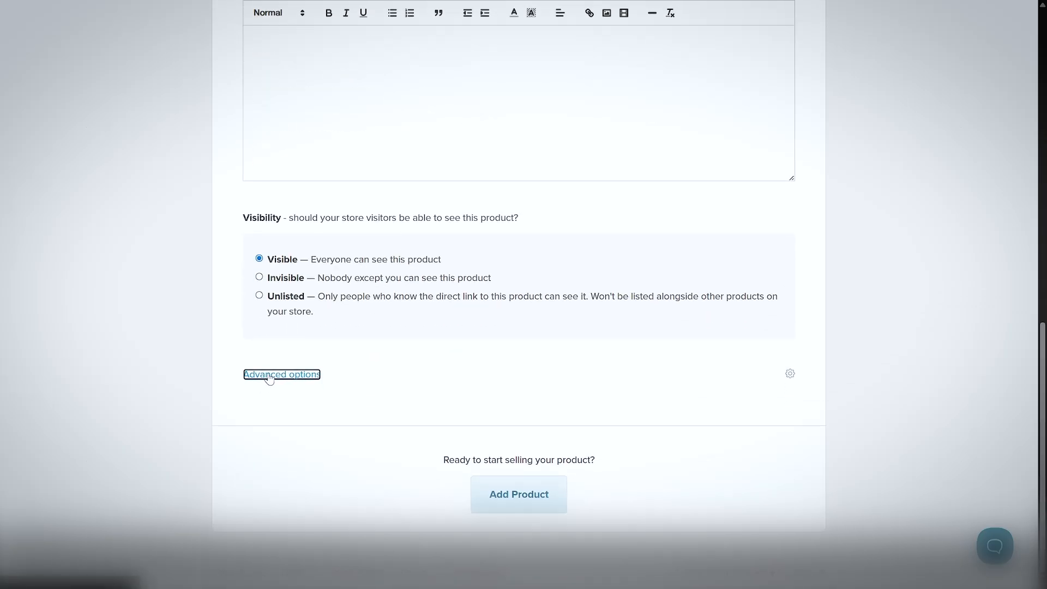
scroll(163, 360, down, 2)
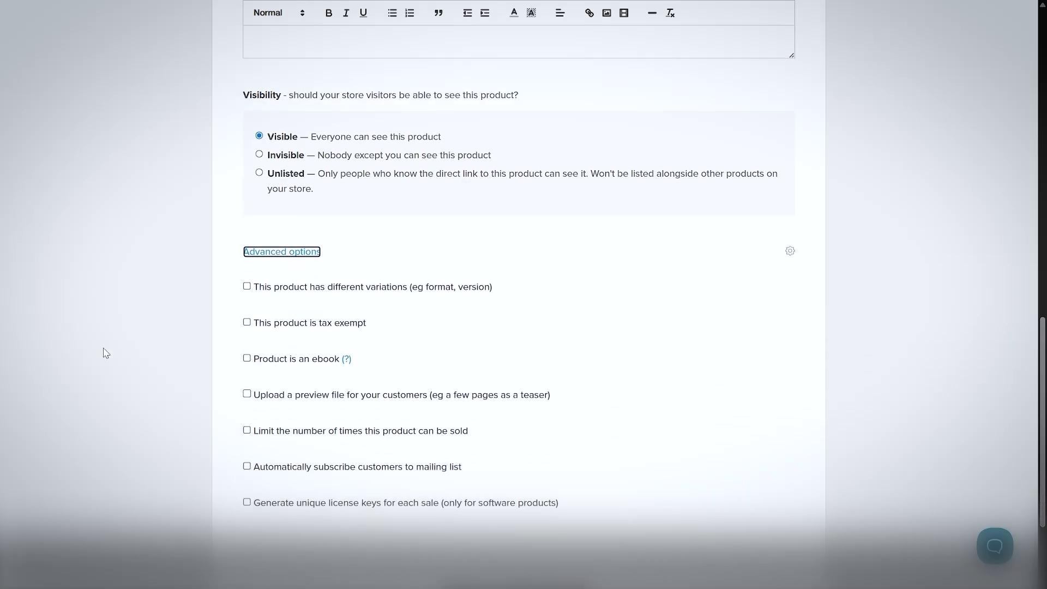
scroll(208, 245, down, 2)
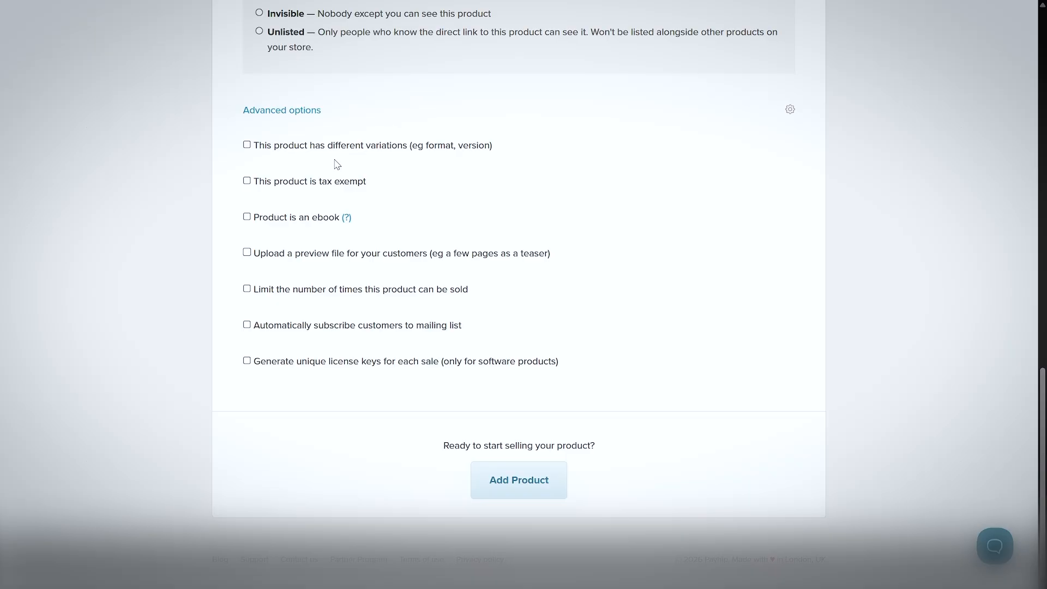
Enable the variations, ebook and preview file options one at a time to view their settings, clearing each again.
click(312, 148)
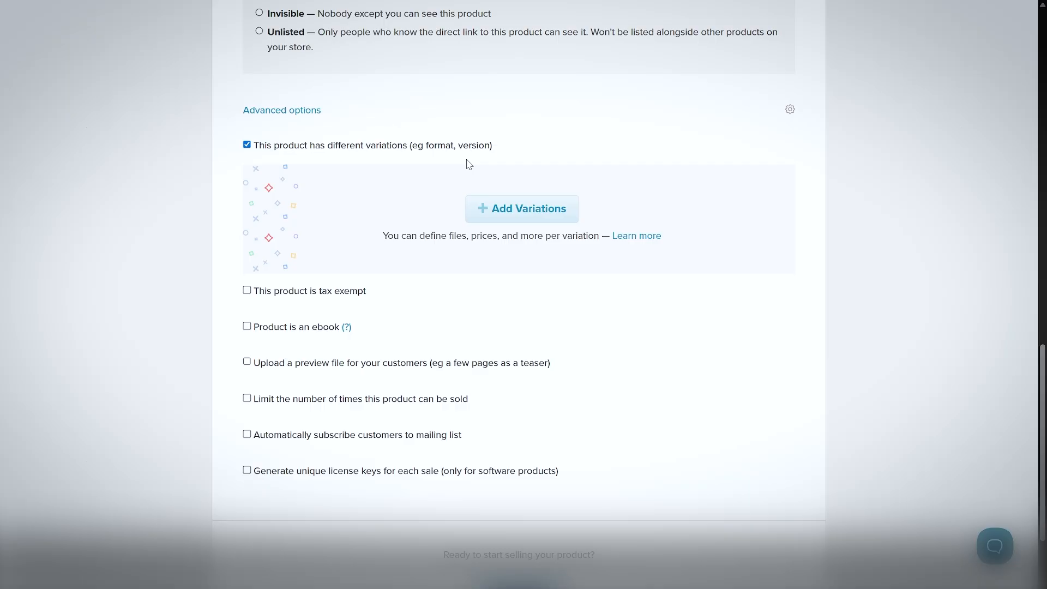
click(247, 145)
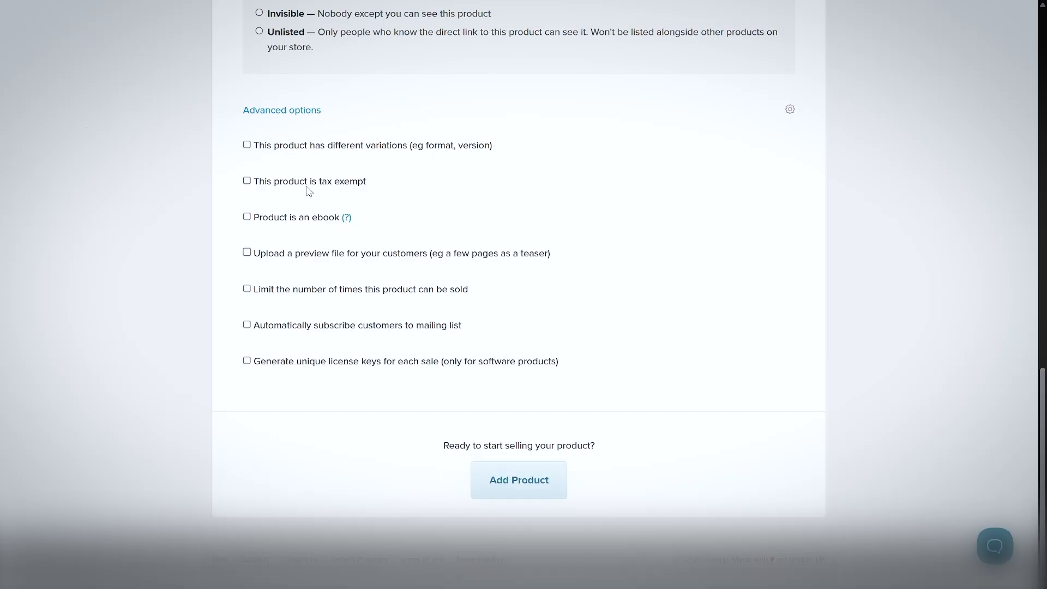
click(296, 220)
click(277, 221)
click(363, 255)
click(357, 255)
Check what the sales limit, mailing list subscription and unique license key options offer for the product.
click(360, 292)
click(359, 293)
click(332, 327)
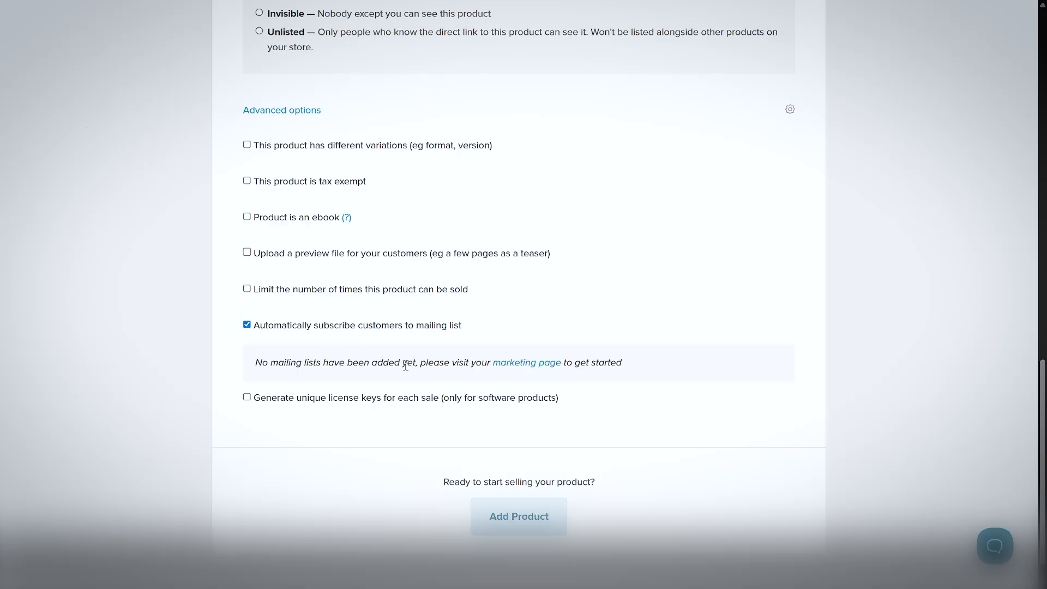
double_click(352, 333)
click(335, 347)
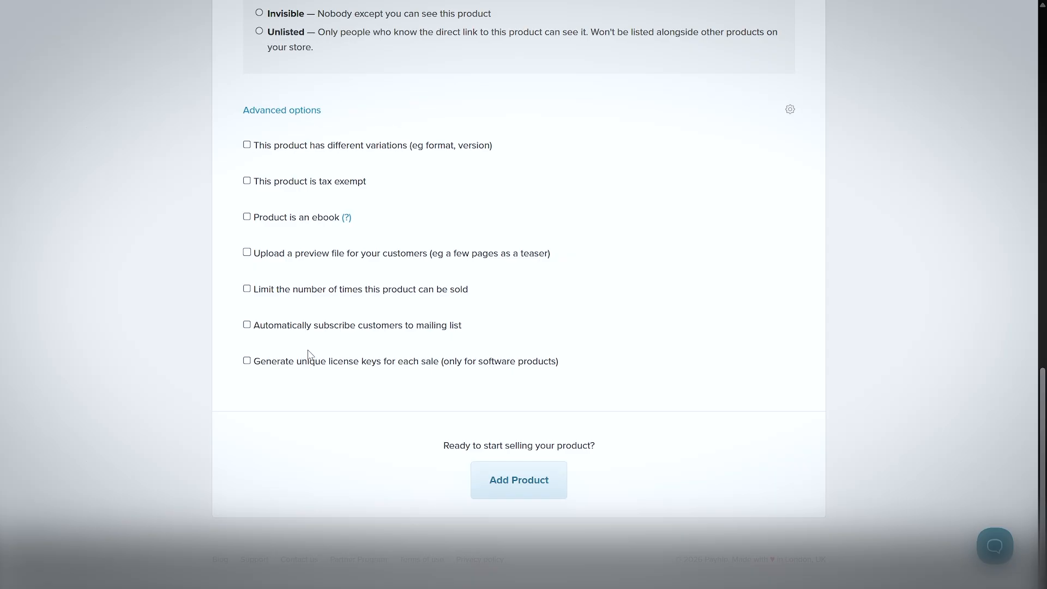
click(432, 363)
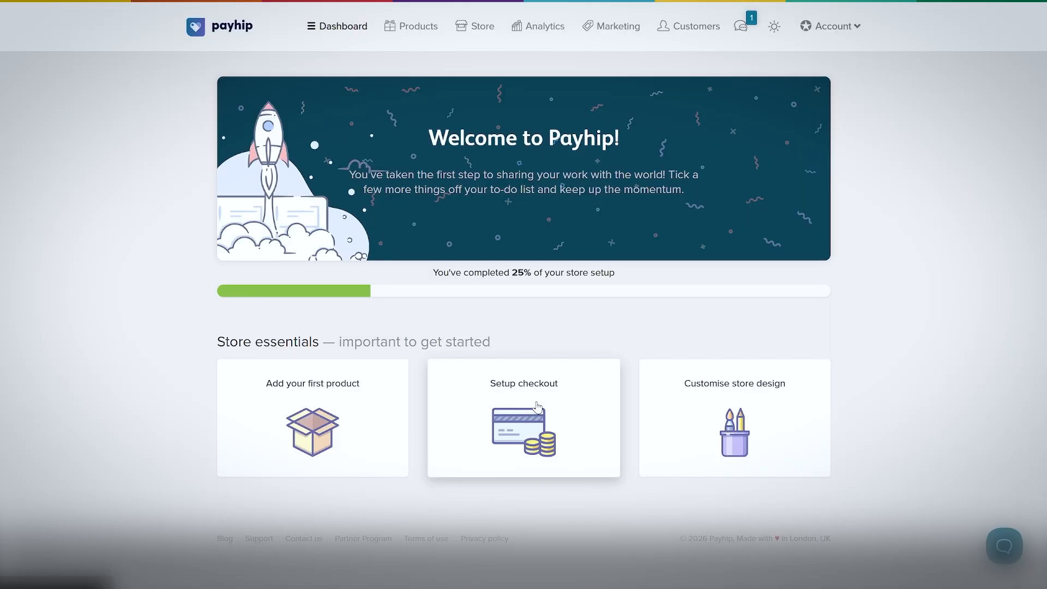
Open the checkout setup and review the PayPal and Stripe connections, default currency and statement description settings.
click(535, 414)
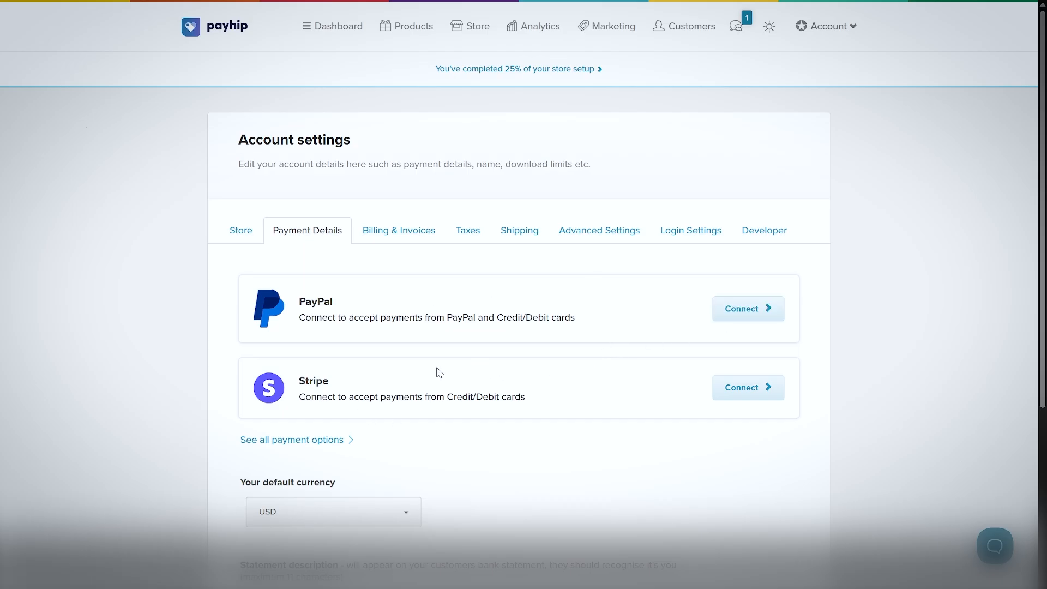
scroll(439, 376, down, 2)
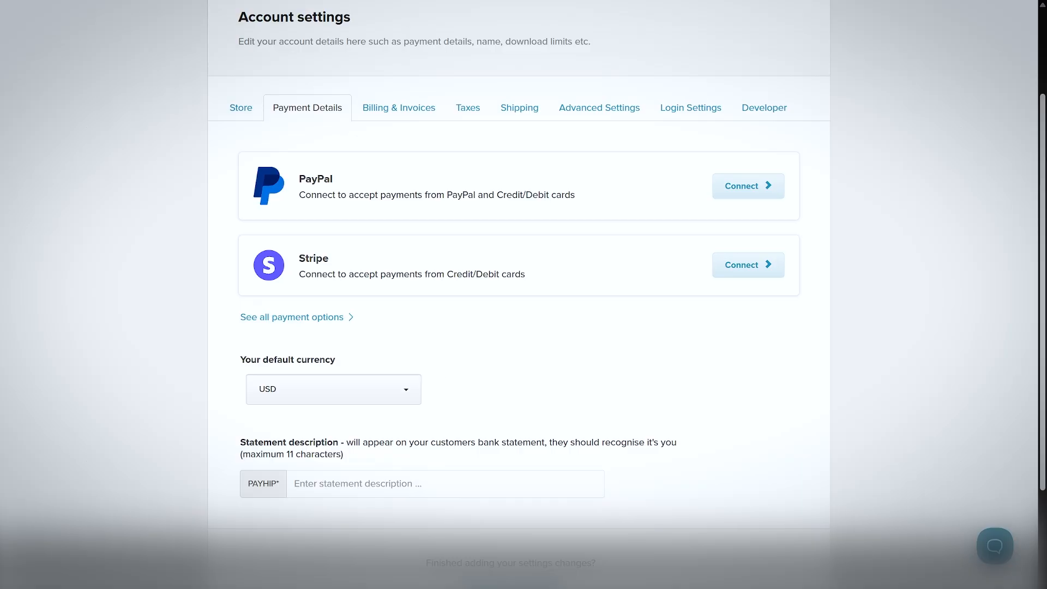
scroll(206, 341, down, 1)
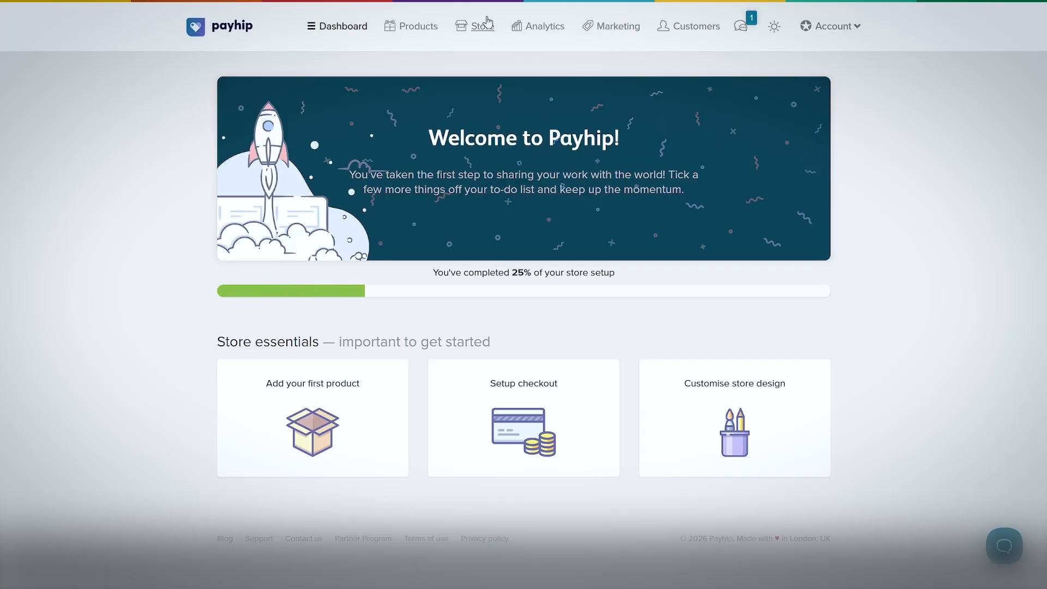
View the store page and its store builder, and return to the store page.
click(480, 26)
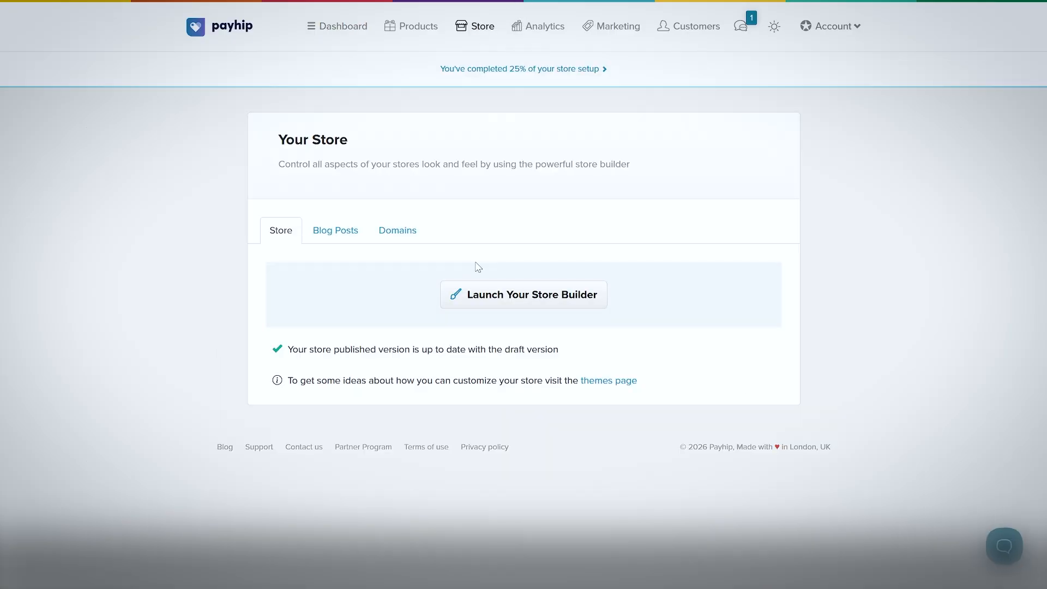
click(516, 301)
key(alt+Left)
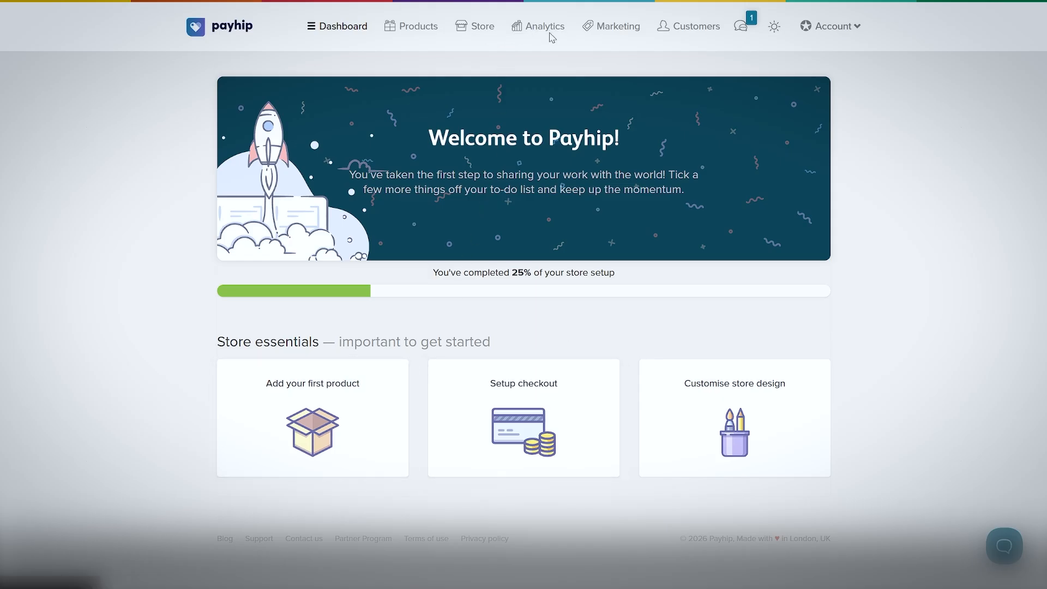
click(476, 27)
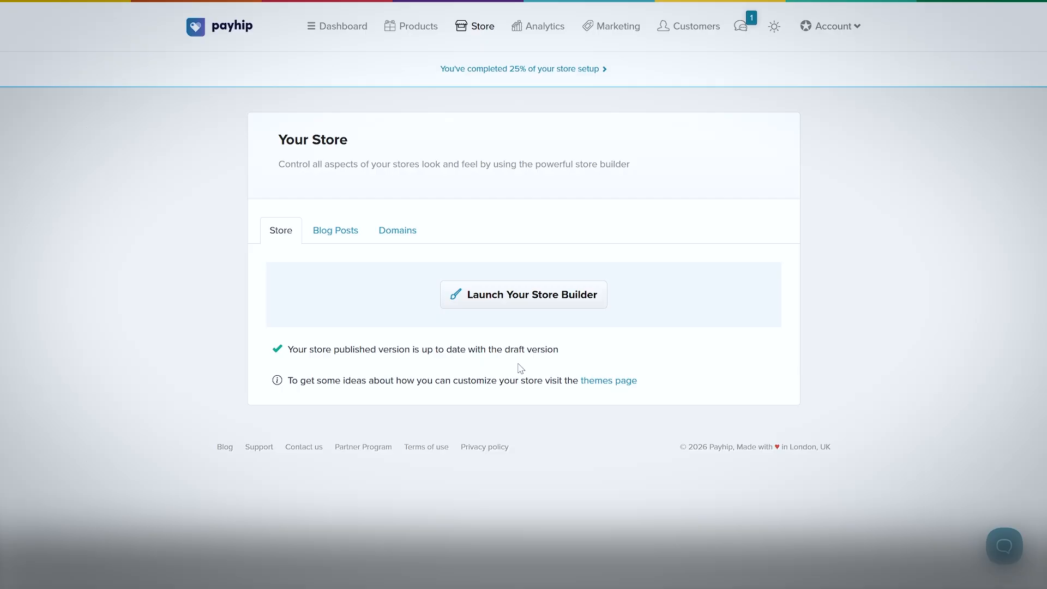
View the marketing tools for coupons and affiliates, and return to the dashboard.
click(613, 27)
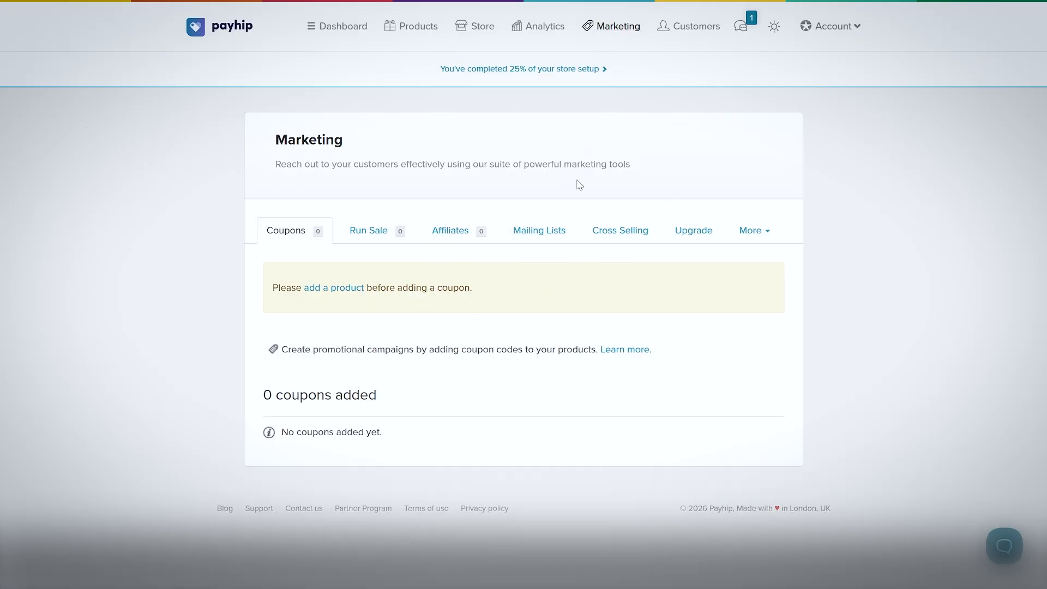
click(439, 239)
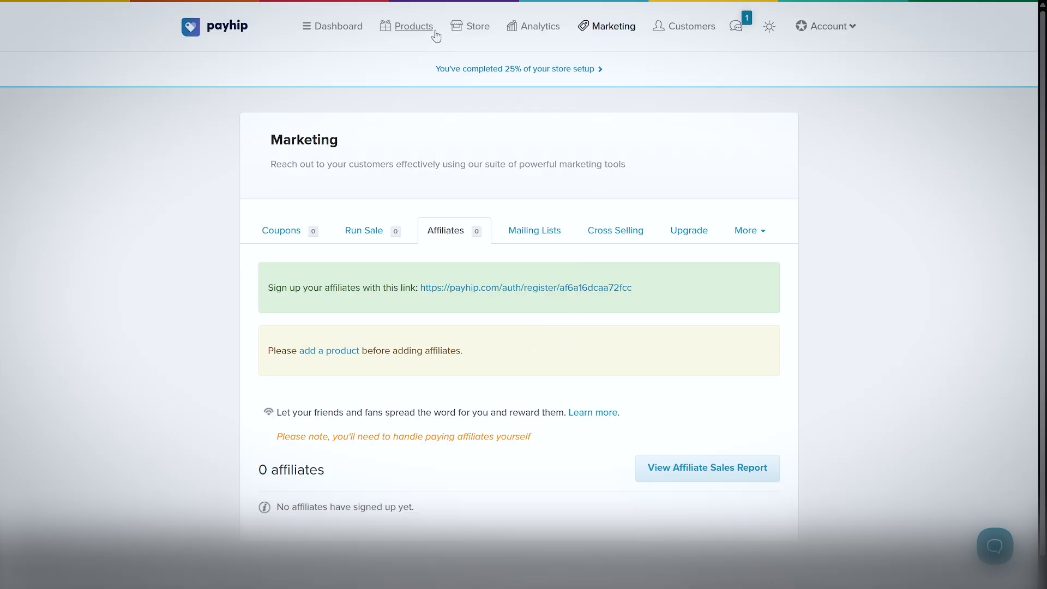
click(338, 28)
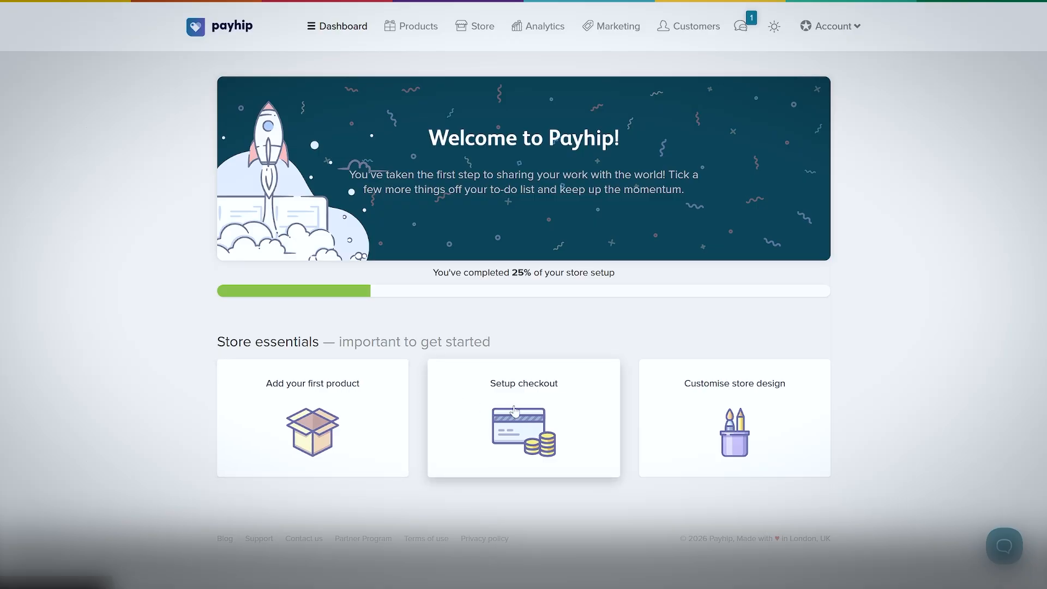
Revisit the store page and the affiliate and coupon sections of the marketing tools, ending on the dashboard.
click(487, 26)
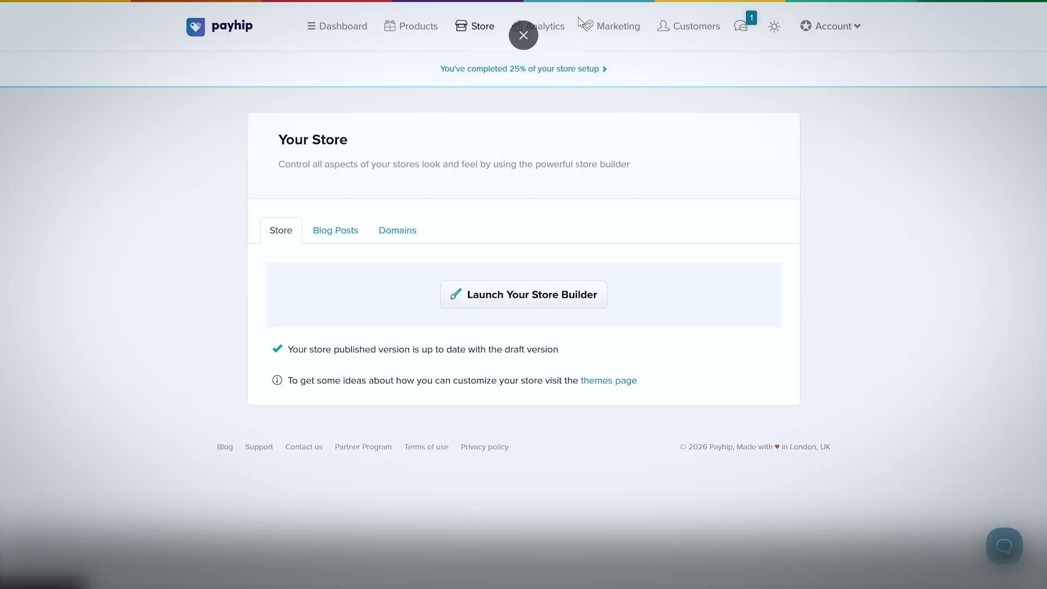
click(612, 26)
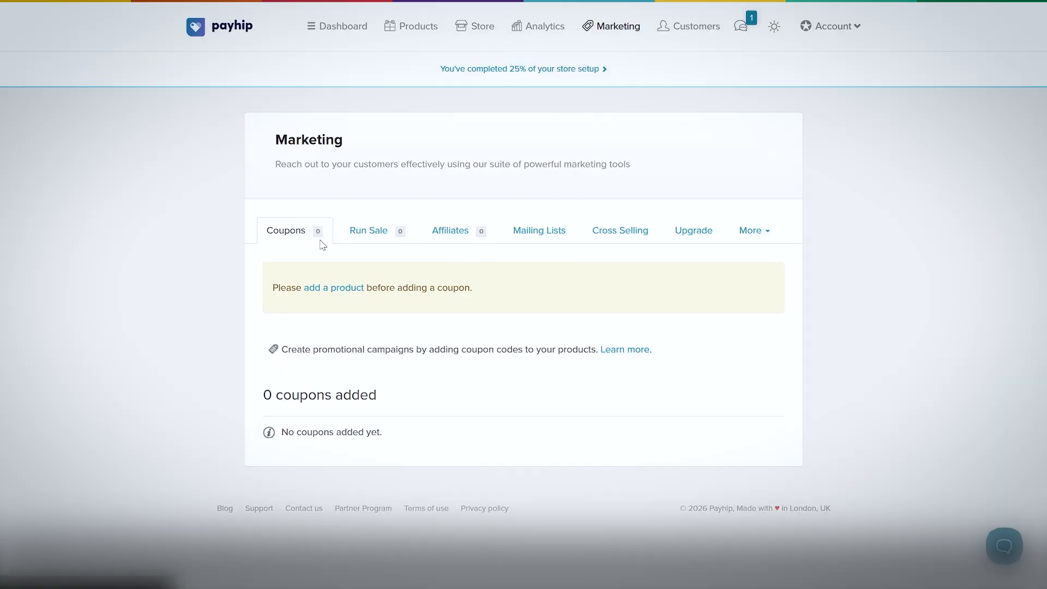
click(428, 235)
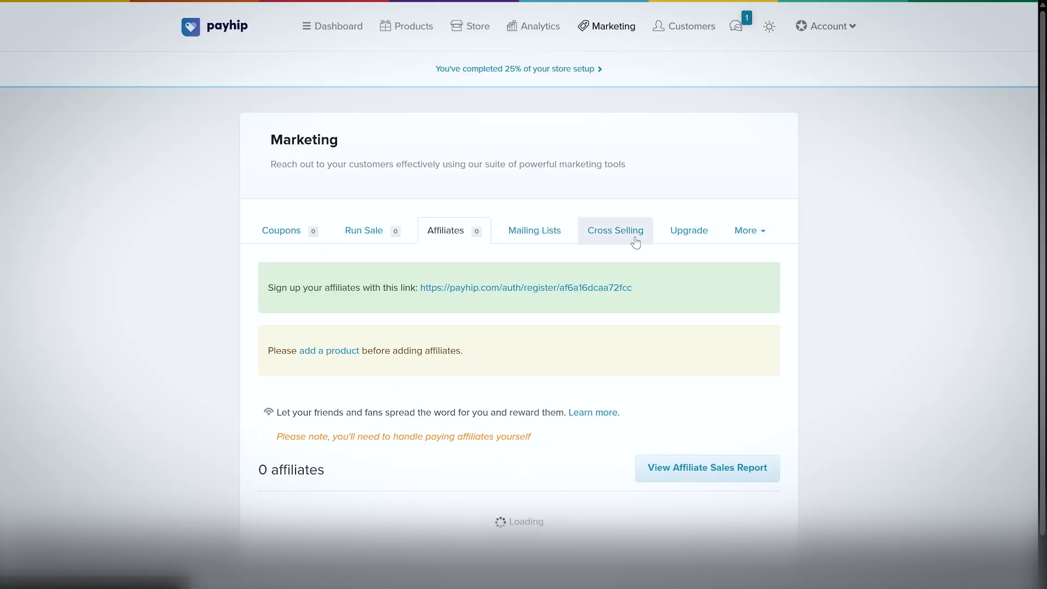
click(280, 235)
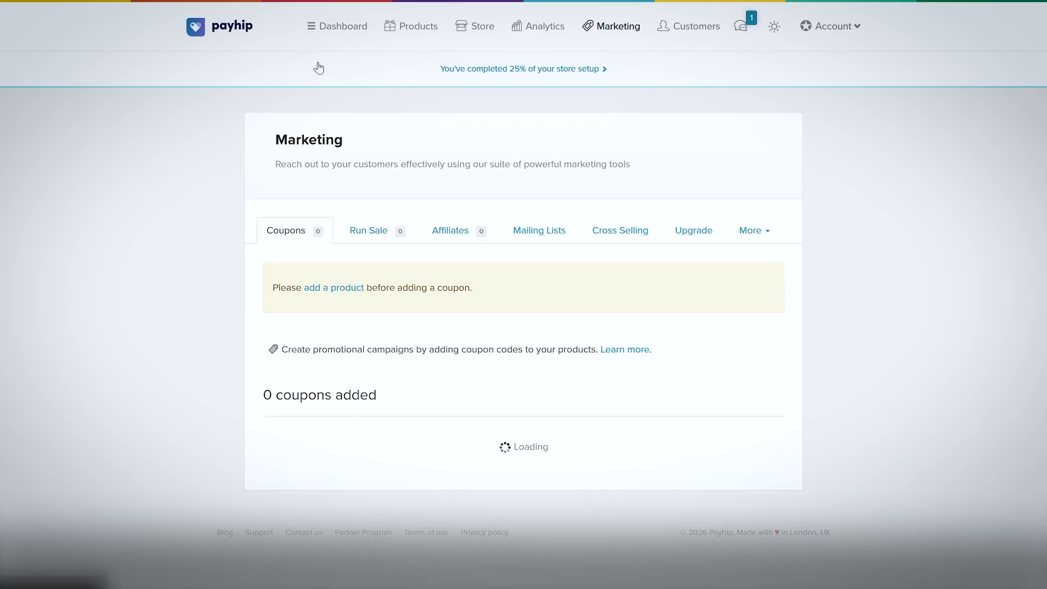
click(333, 26)
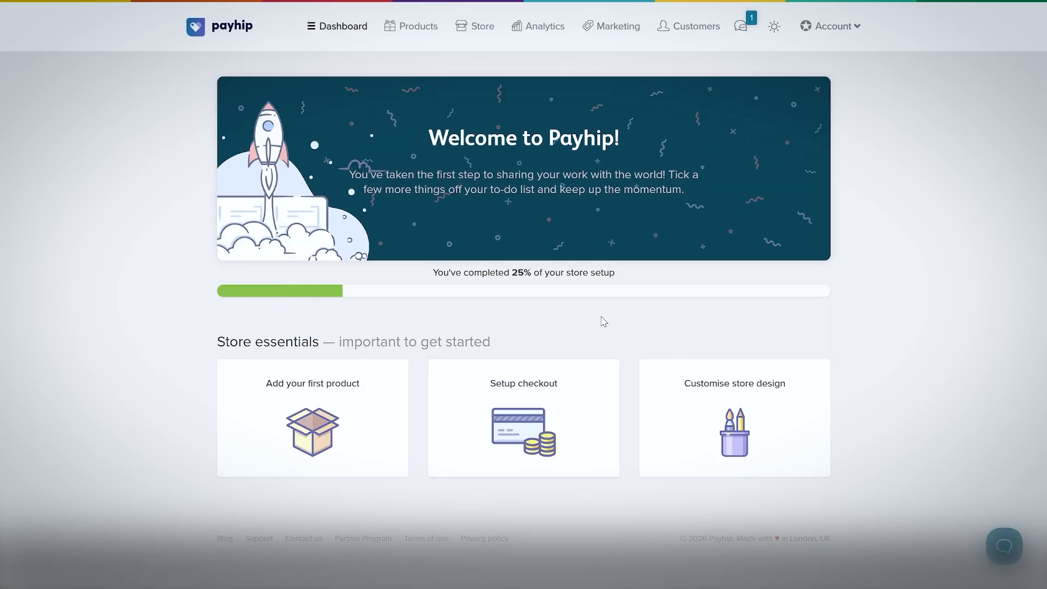